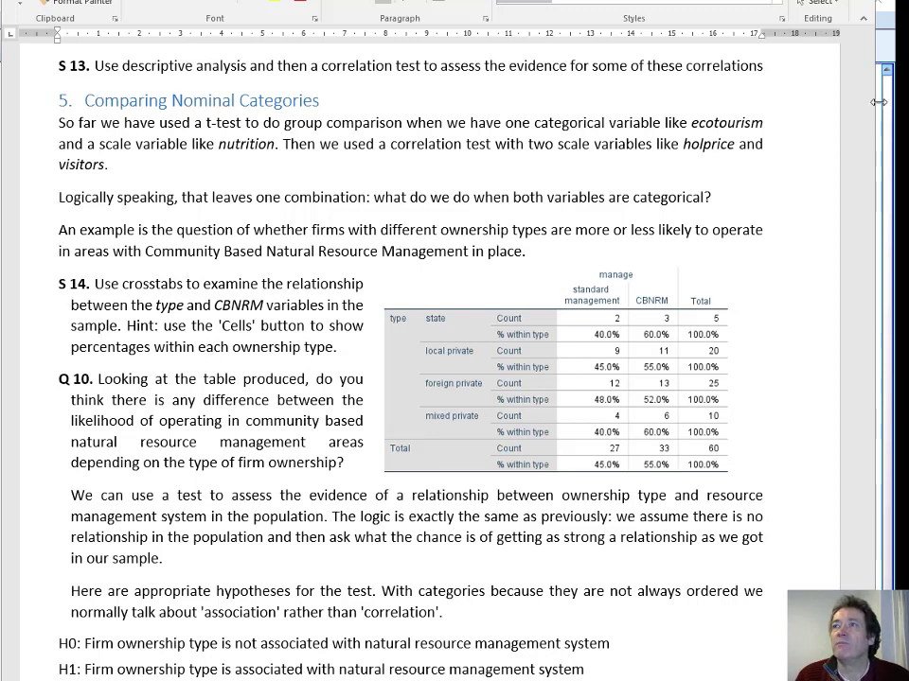
- Start a Crosstabs analysis with type in Row(s) and manage in Column(s)
key("alt+Tab")
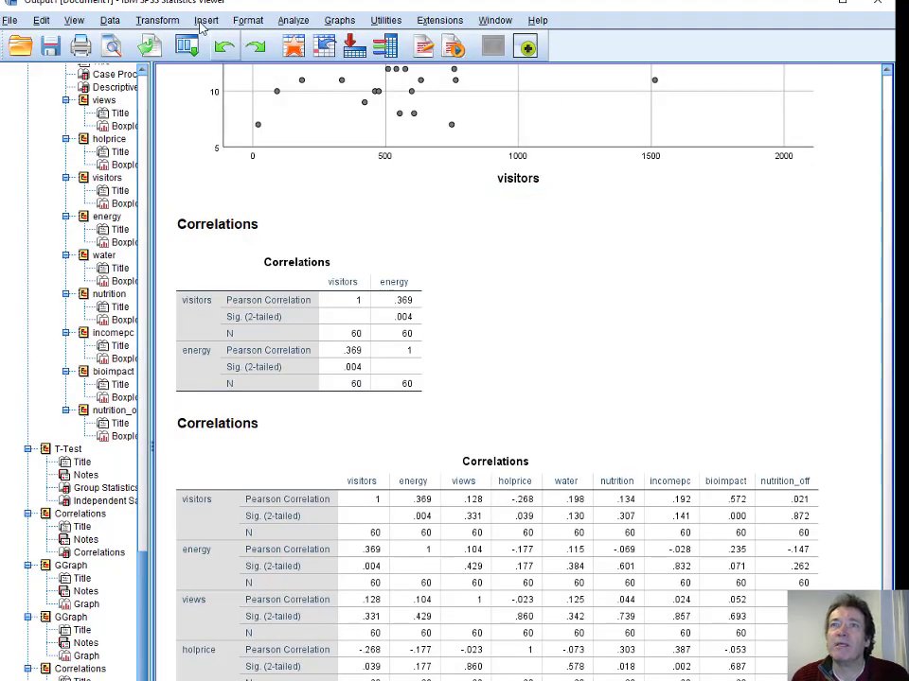
left_click(301, 21)
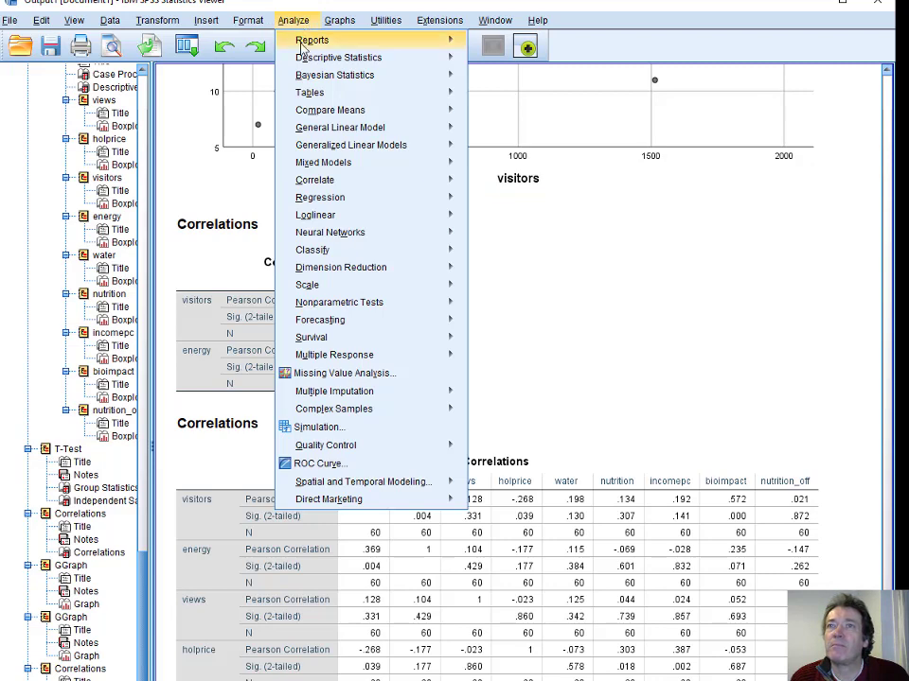
mouse_move(338, 58)
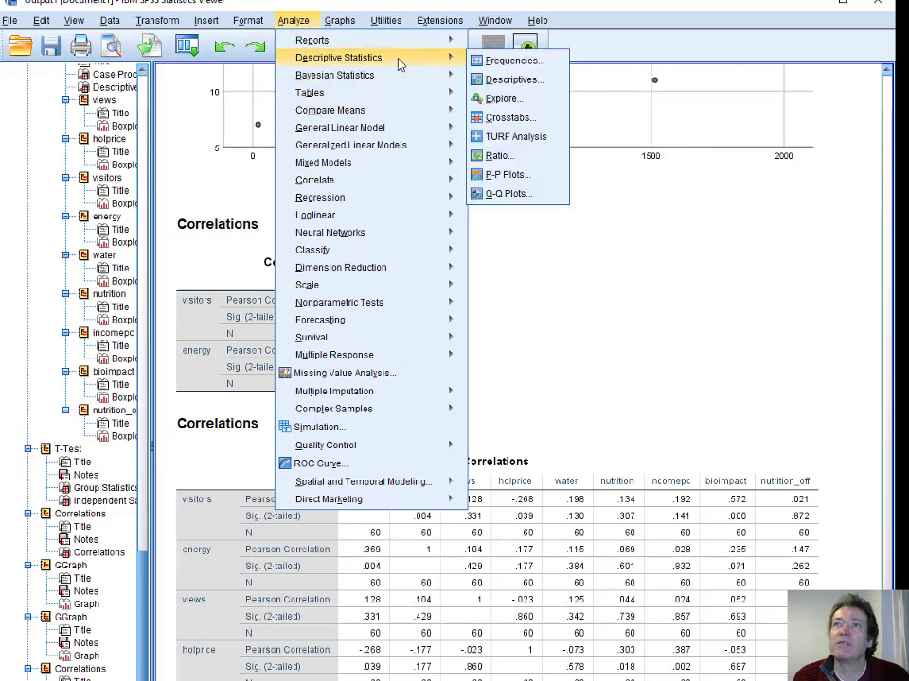
left_click(530, 119)
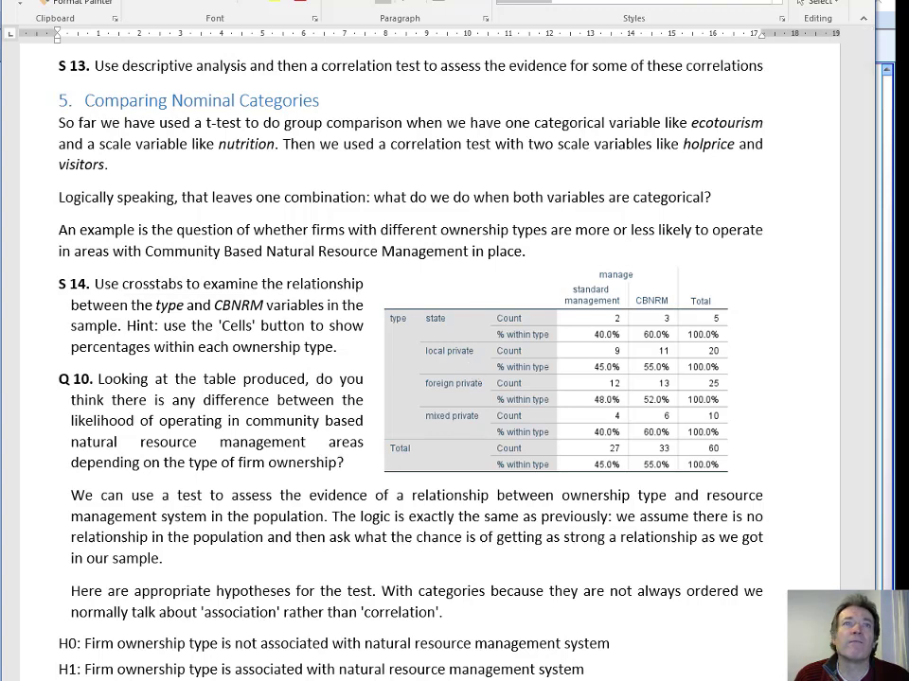
key("alt+Tab")
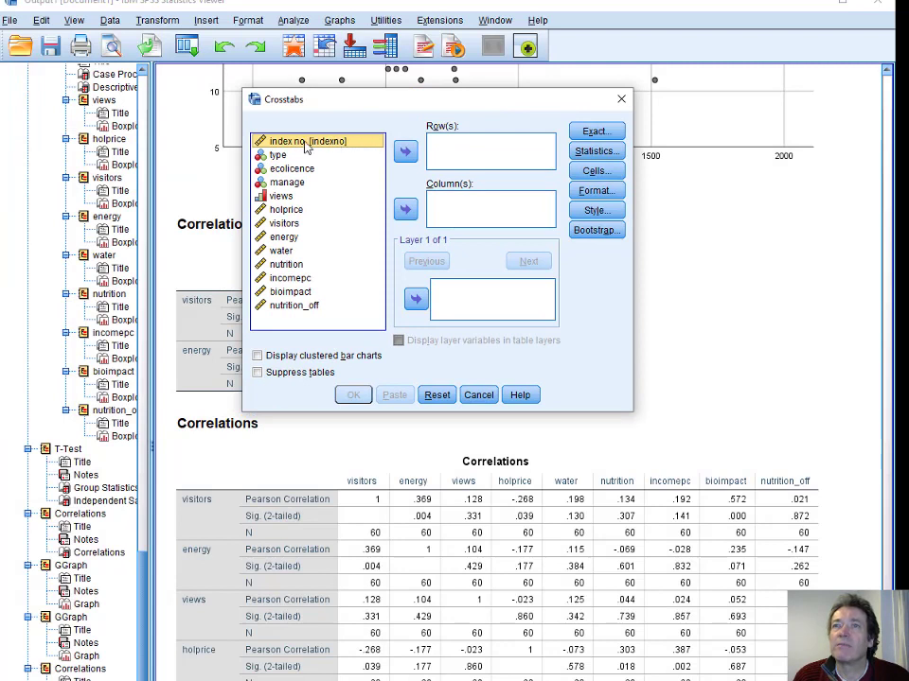
left_click(270, 155)
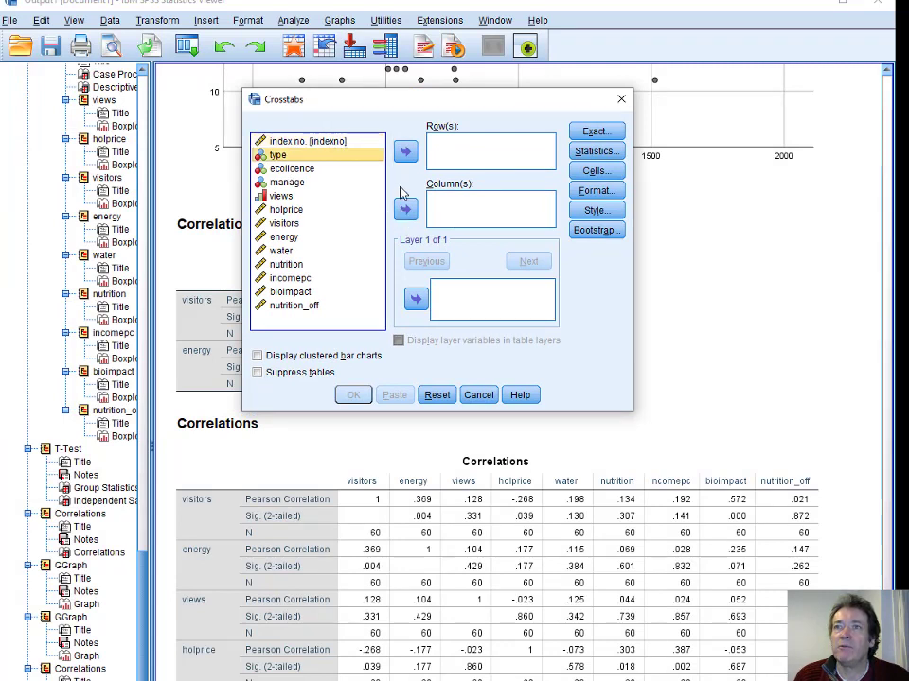
left_click(404, 152)
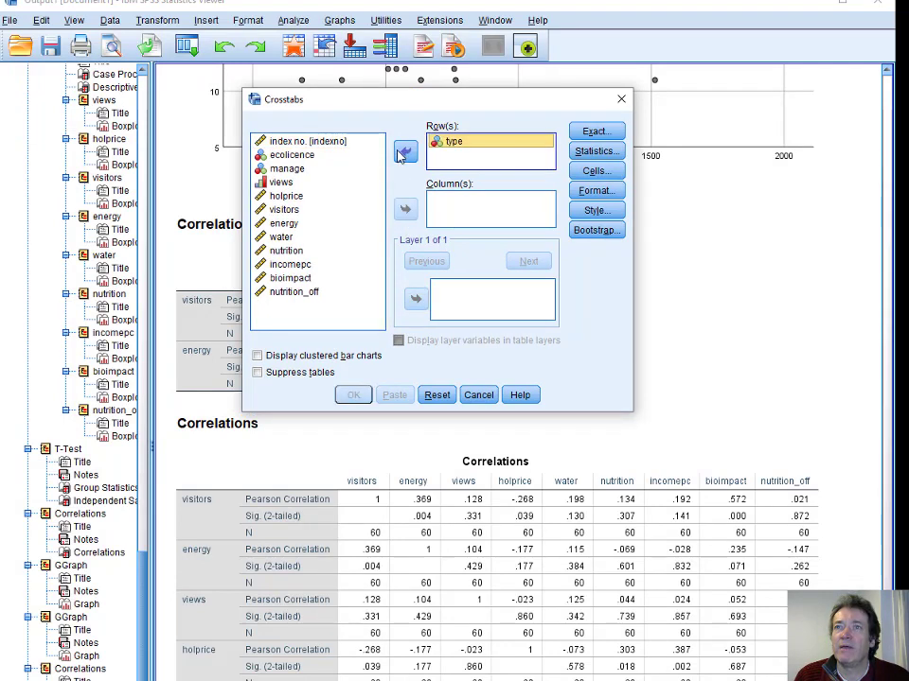
left_click(289, 168)
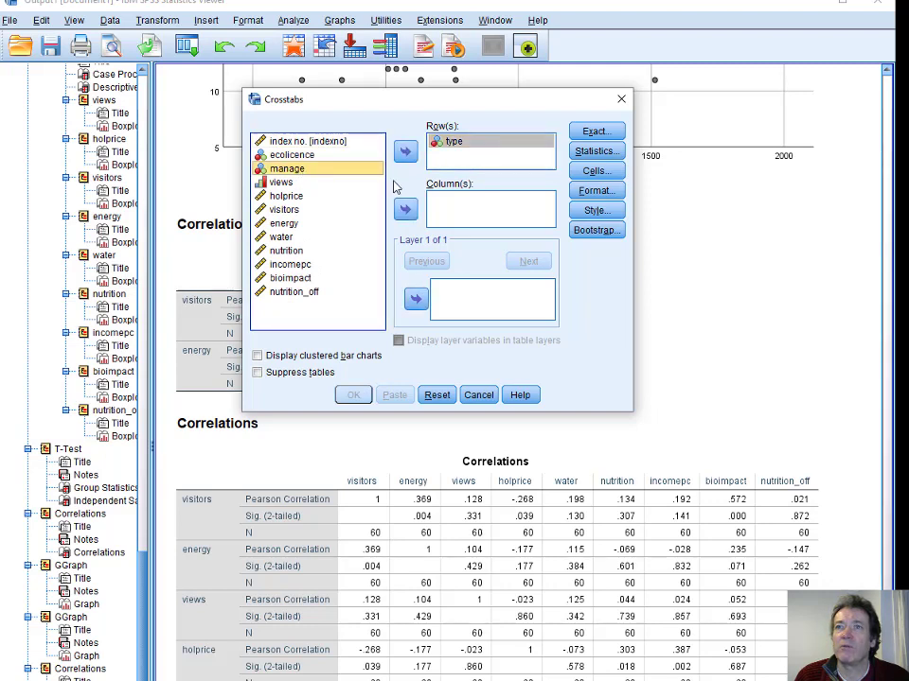
left_click(405, 208)
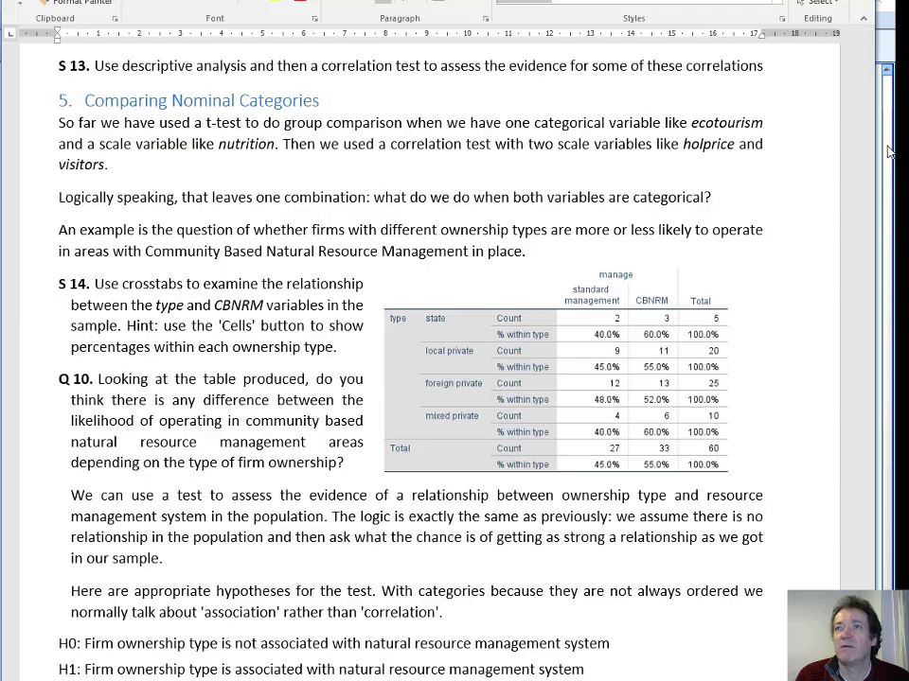
key("alt+Tab")
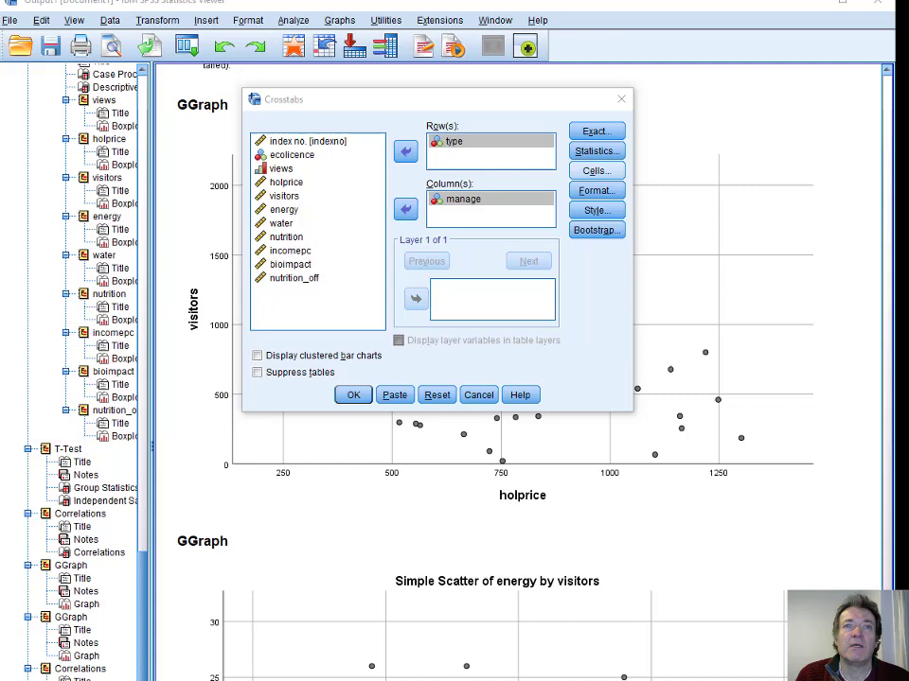
- Add row percentages to the cells and run the type × manage crosstabulation
left_click(597, 170)
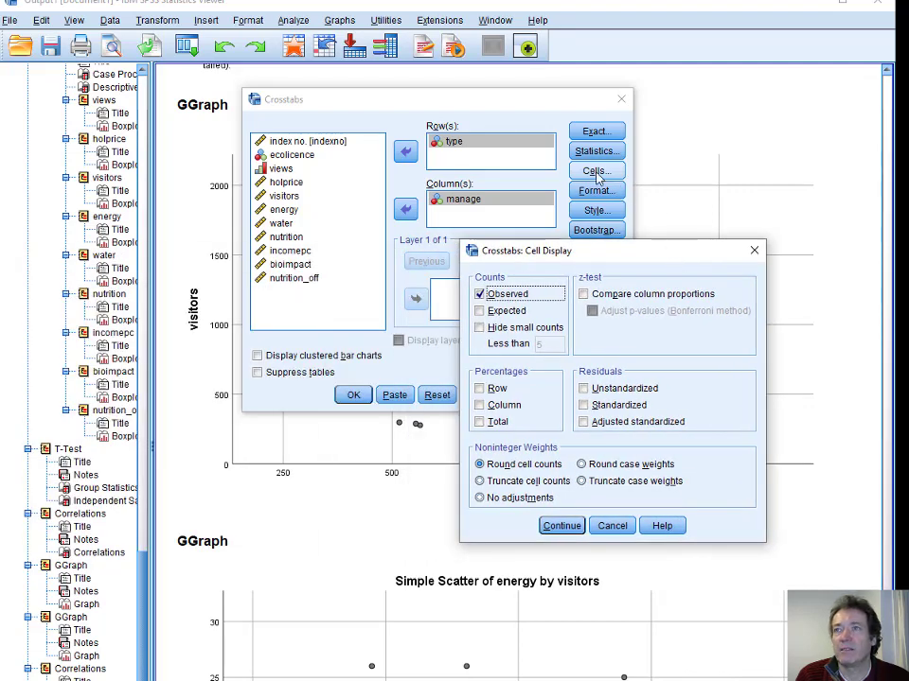
left_click(483, 388)
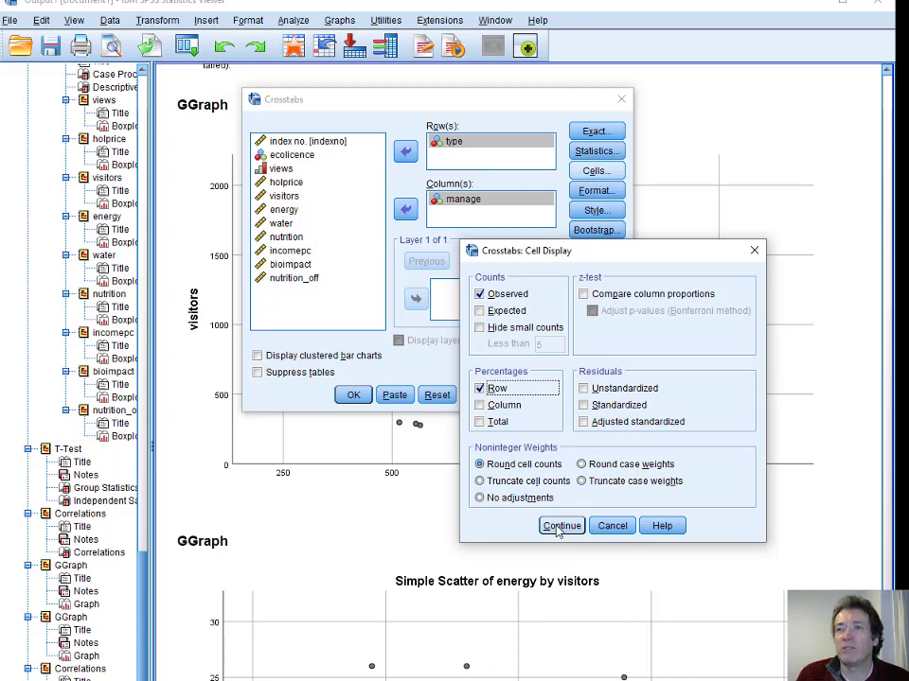
left_click(560, 526)
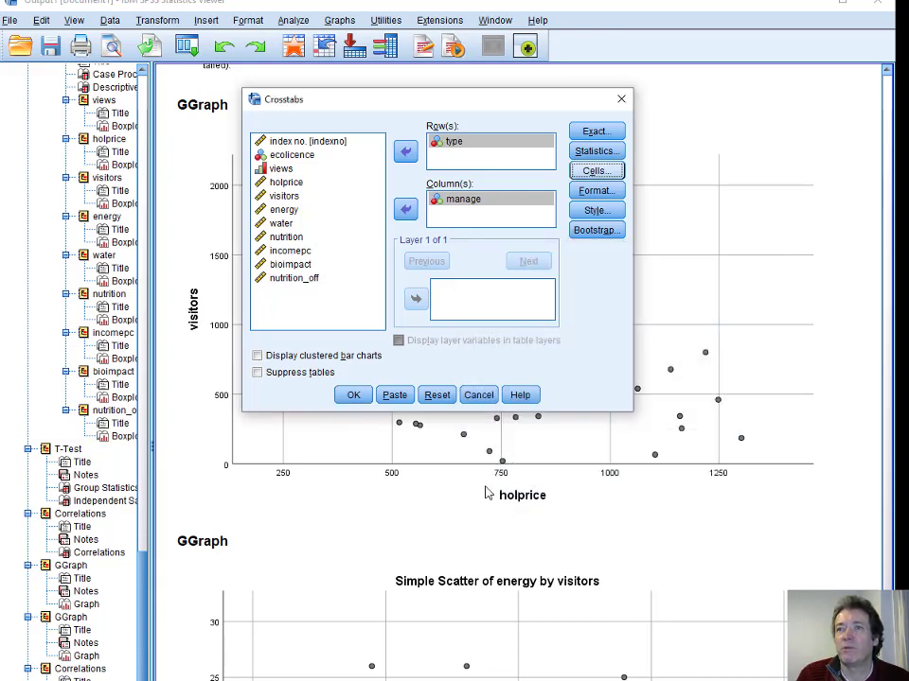
left_click(352, 395)
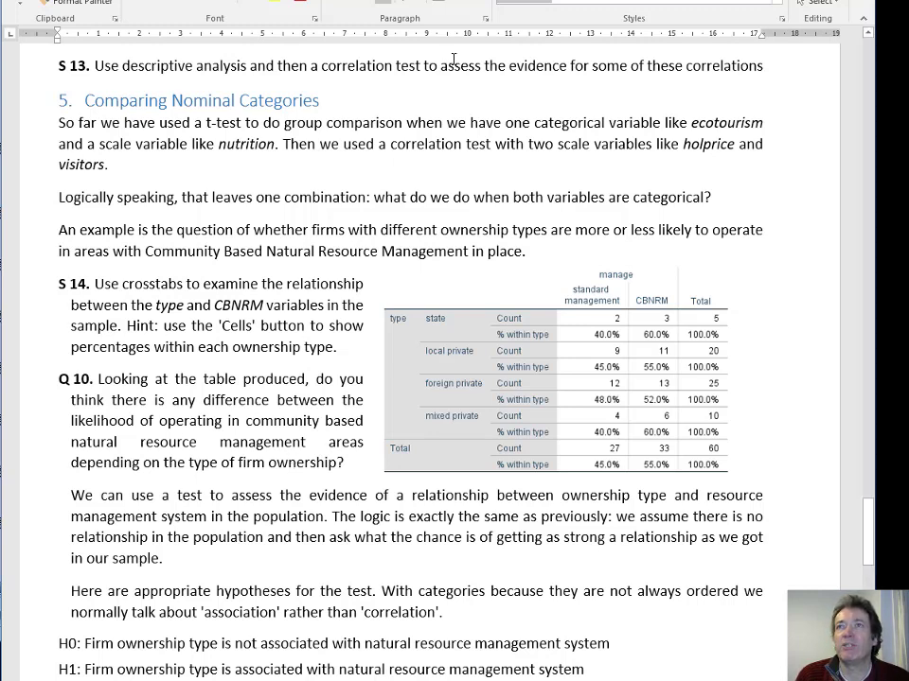
- Inspect the type * manage Crosstabulation table, then return to the Word worksheet
key("alt+Tab")
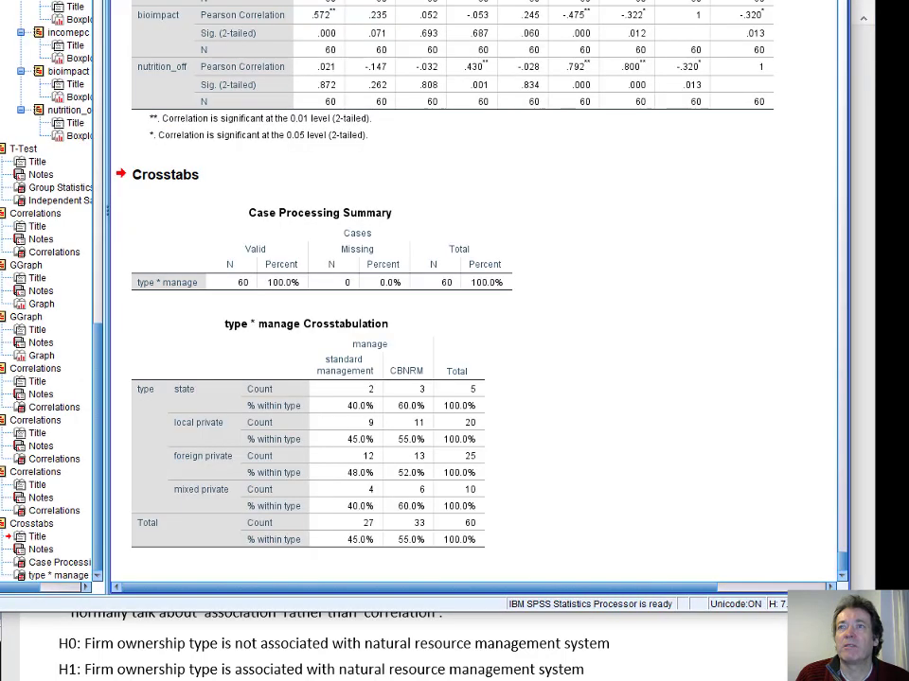
left_click(405, 371)
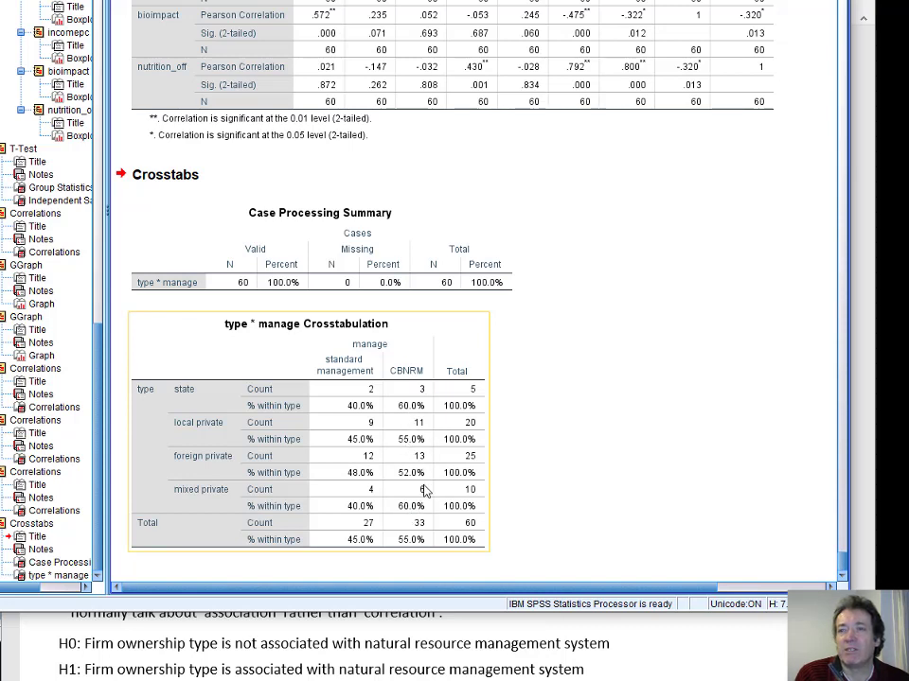
left_click(599, 652)
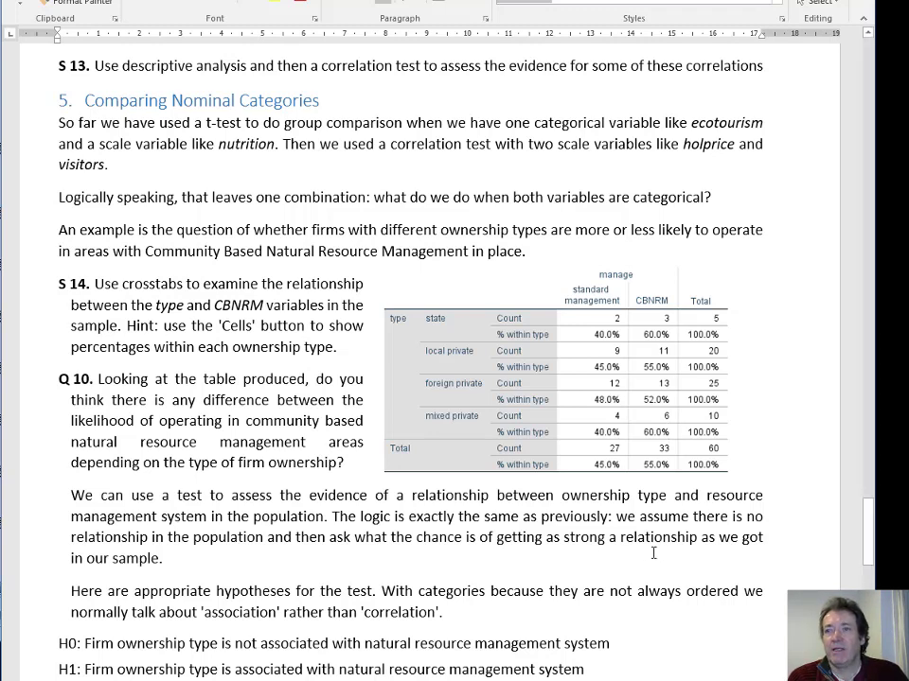
- Scroll the Word handout down to step S 15 and its Chi-Square Tests example
scroll(530, 663, "down", 2)
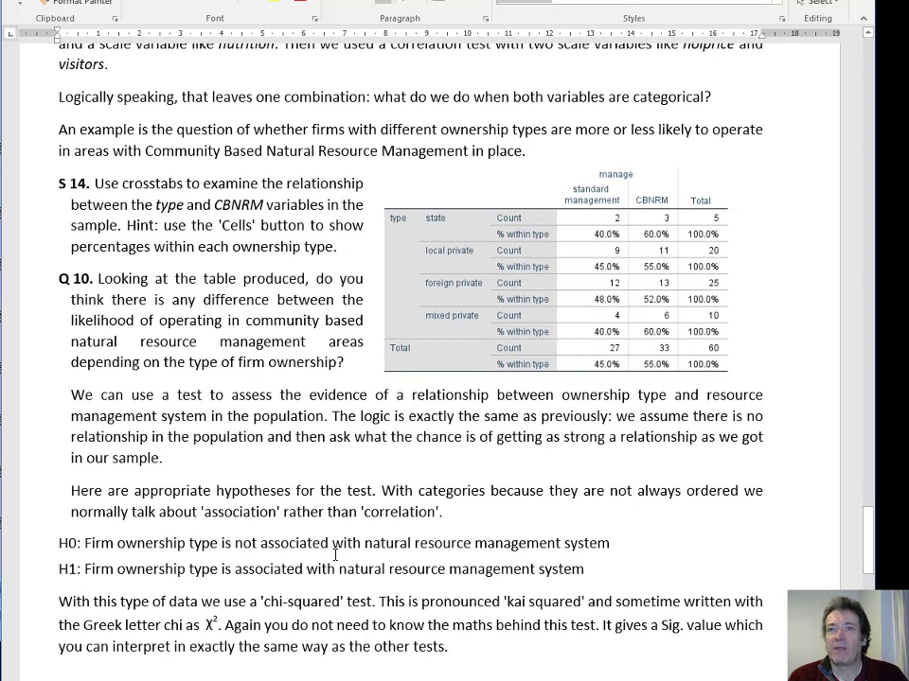
scroll(334, 556, "down", 1)
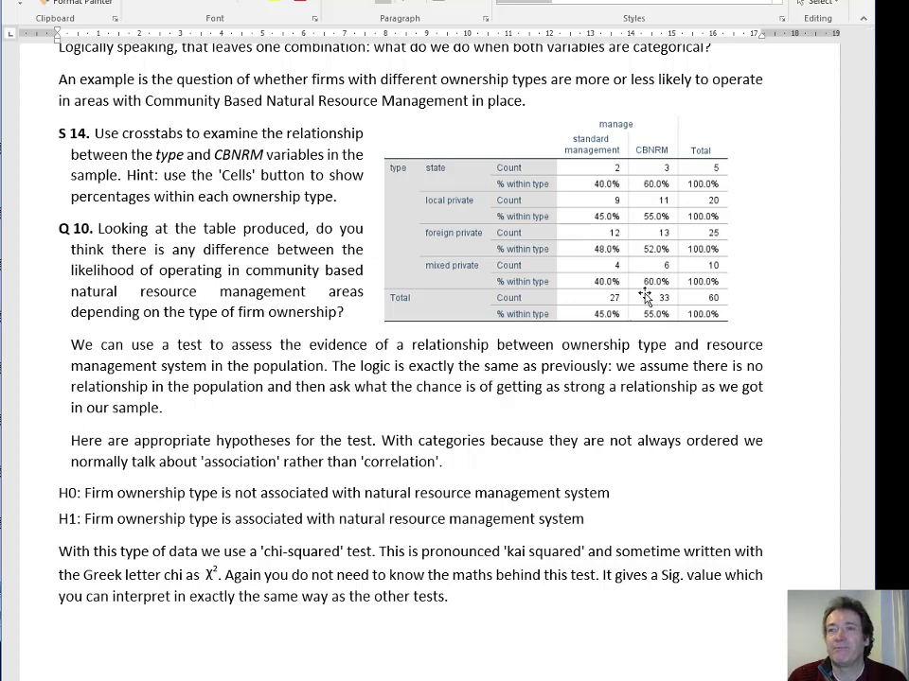
scroll(665, 564, "down", 5)
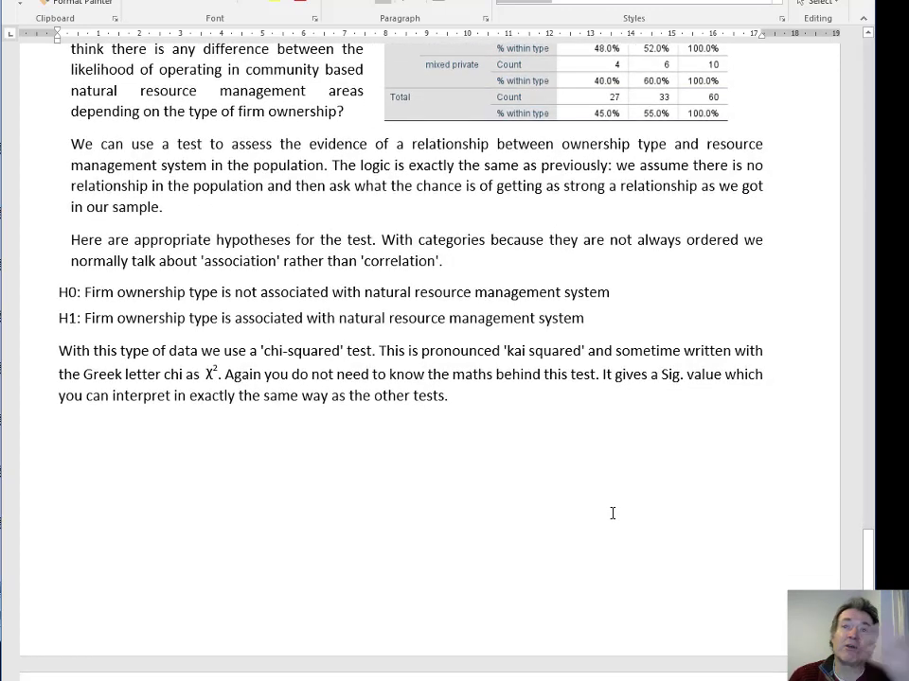
scroll(613, 513, "down", 2)
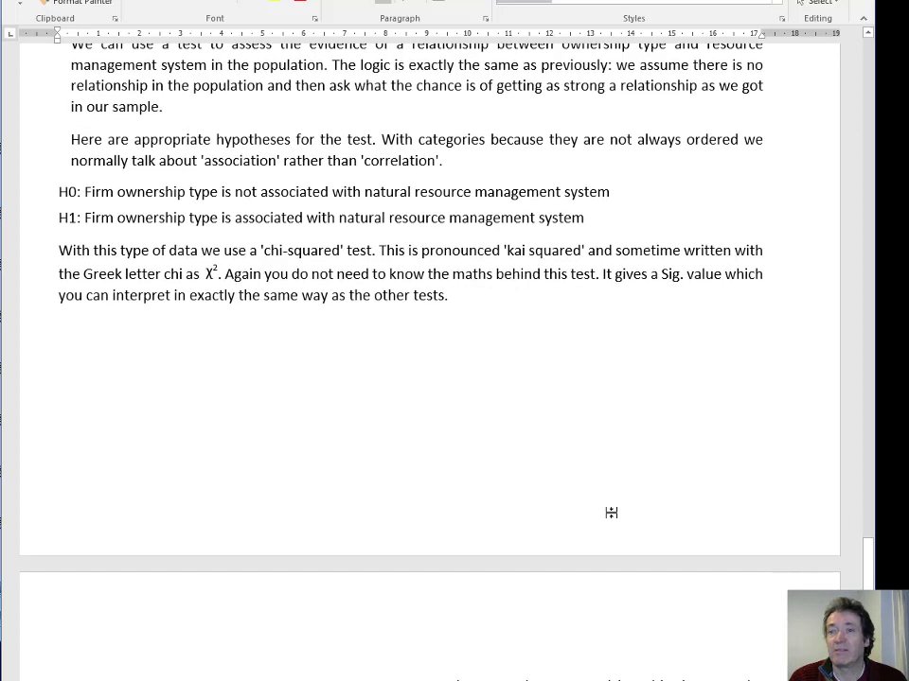
scroll(612, 513, "down", 2)
scroll(613, 513, "down", 4)
scroll(612, 513, "down", 2)
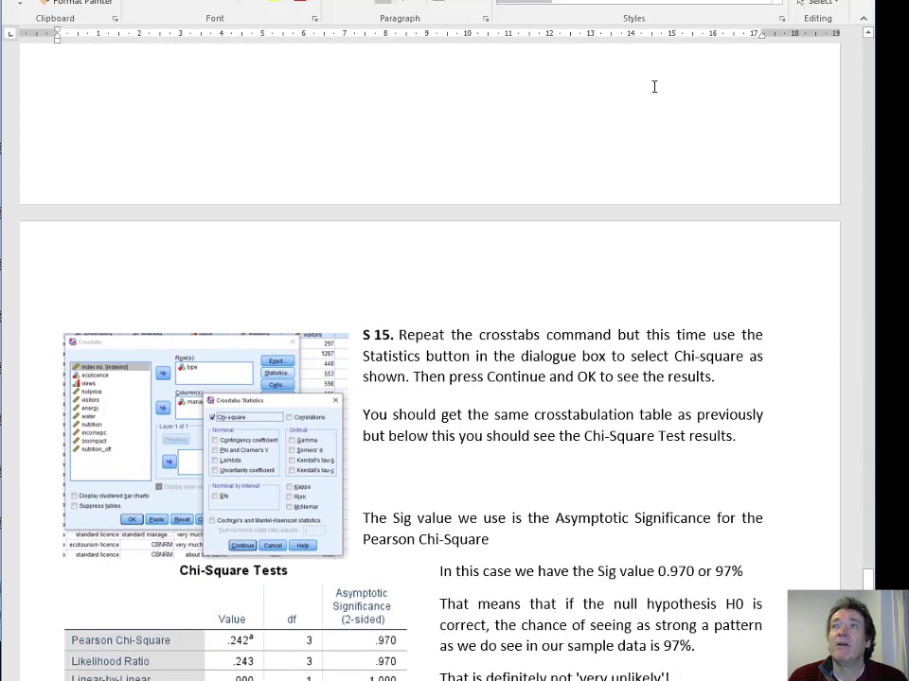
- Rerun type × manage Crosstabs with Chi-square, giving Pearson .242, df 3, significance .970
key("alt+Tab")
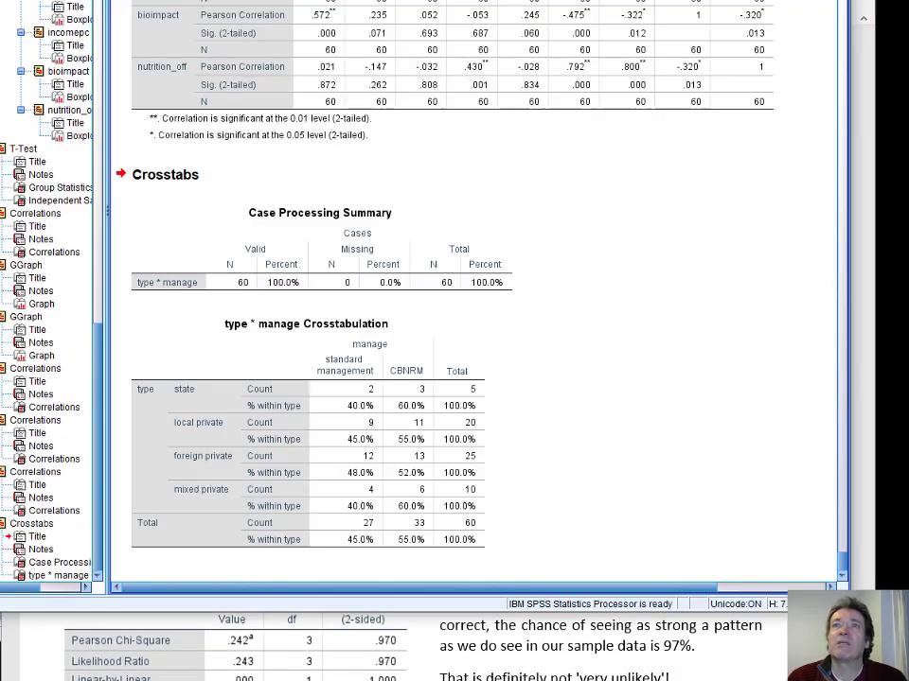
left_click(363, 216)
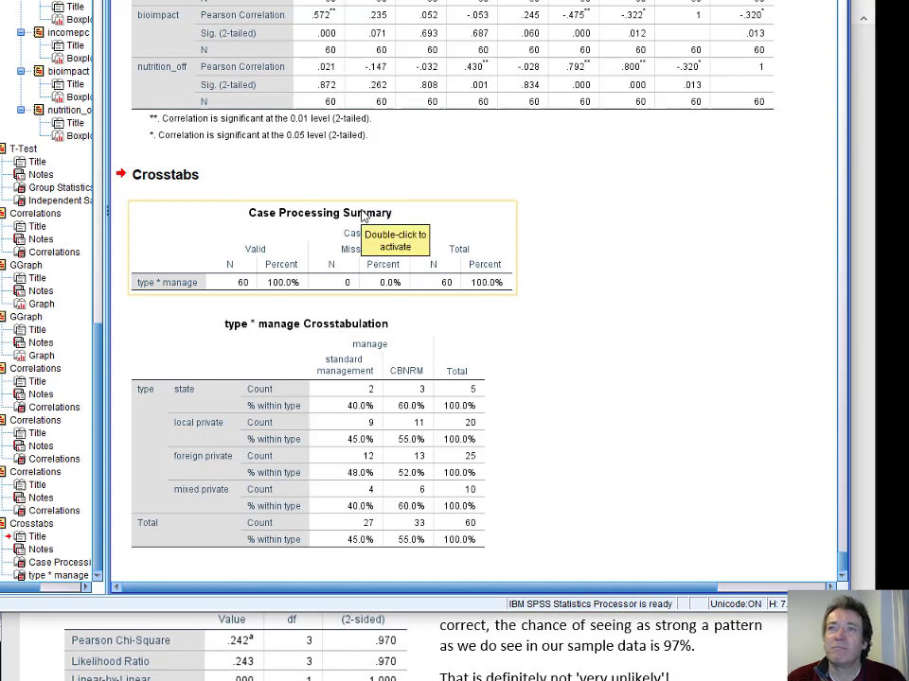
left_click(610, 179)
left_click_drag(611, 183, 623, 146)
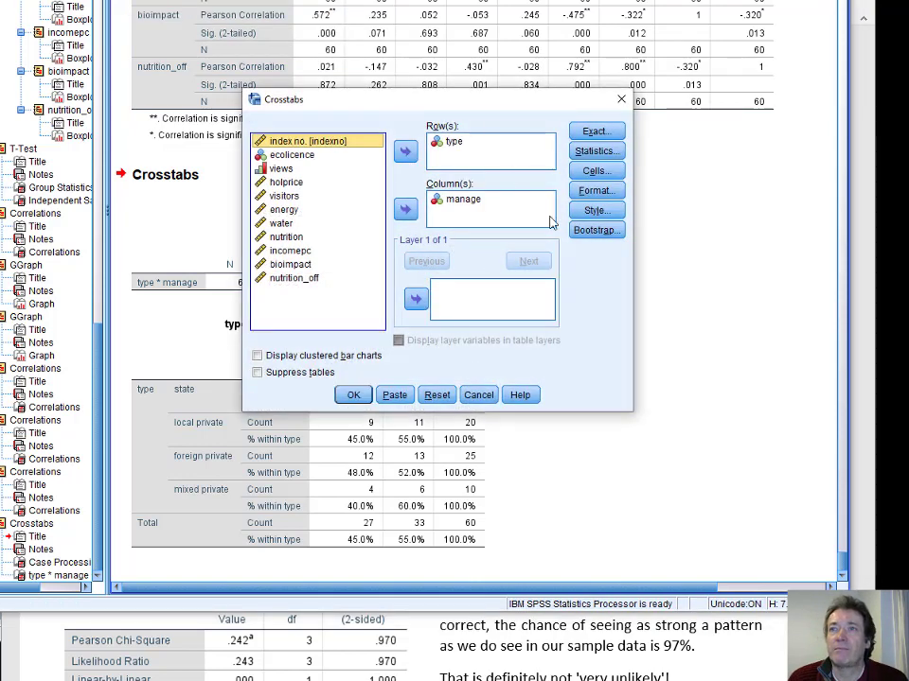
left_click(600, 153)
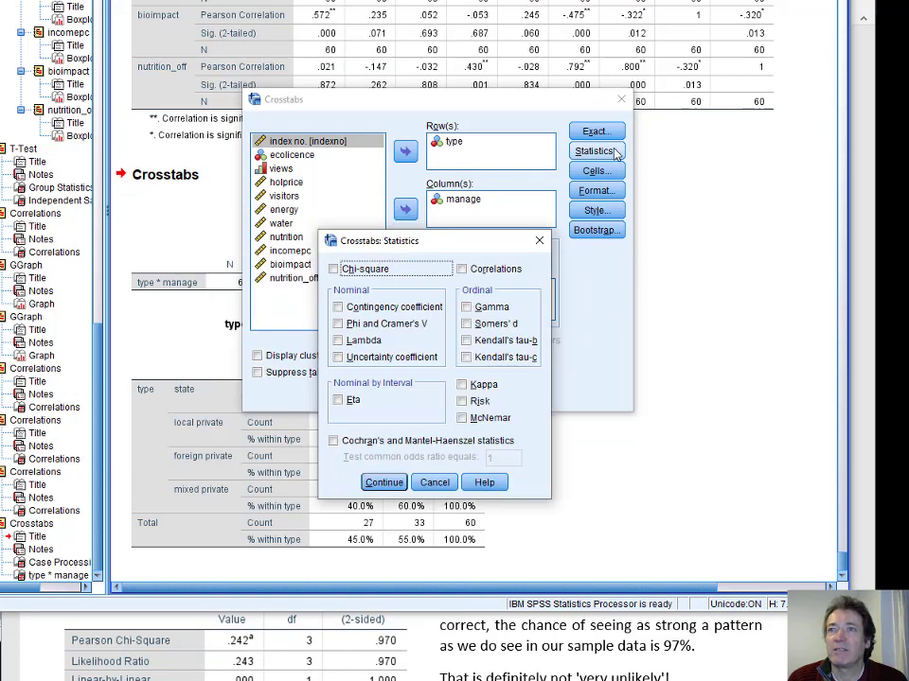
left_click(334, 269)
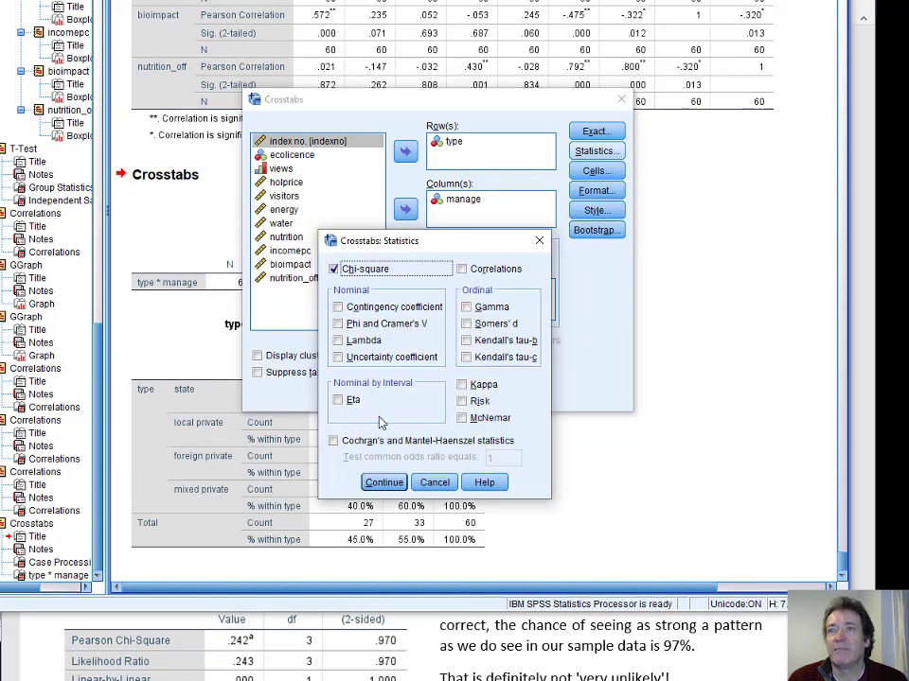
left_click(397, 482)
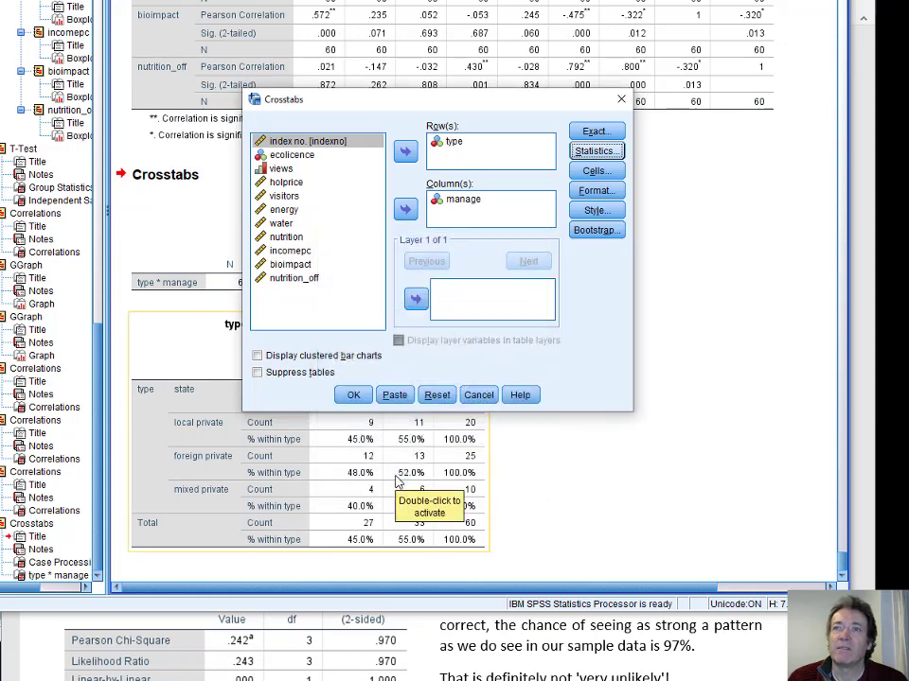
left_click(354, 395)
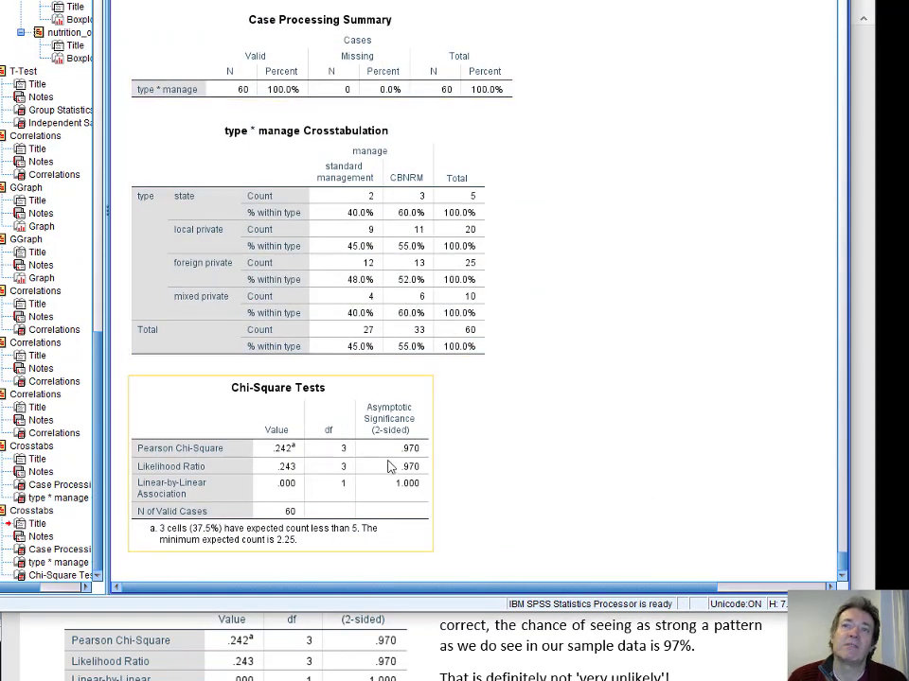
left_click_drag(364, 481, 509, 510)
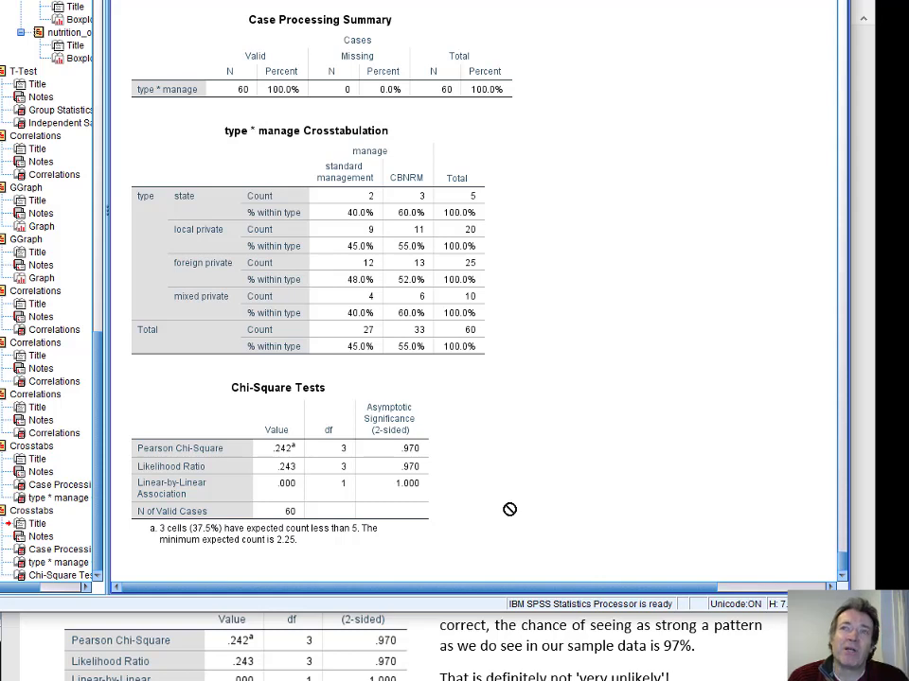
left_click(371, 230)
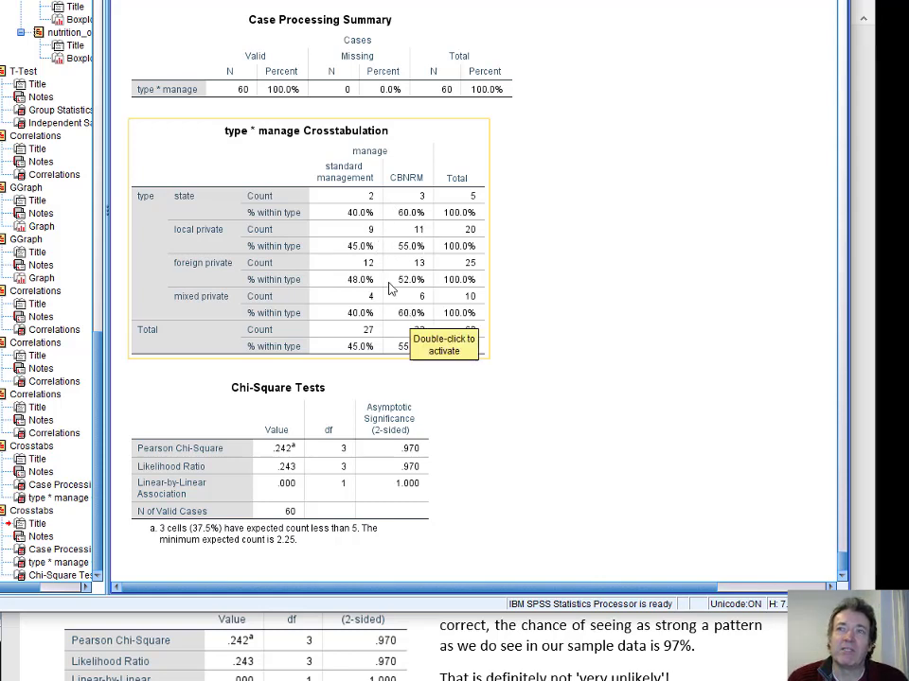
left_click(411, 490)
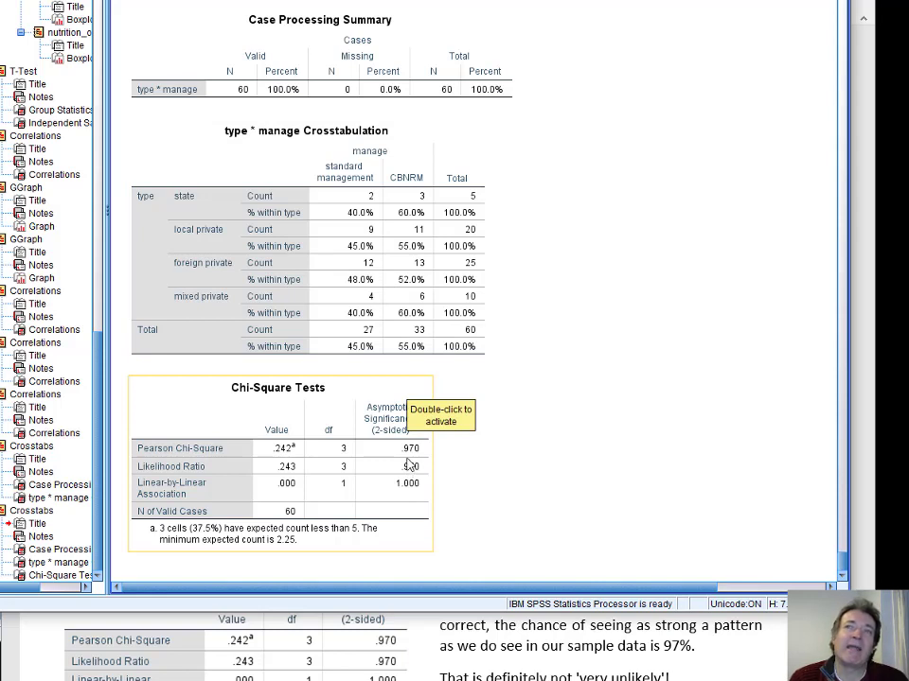
left_click_drag(409, 463, 544, 394)
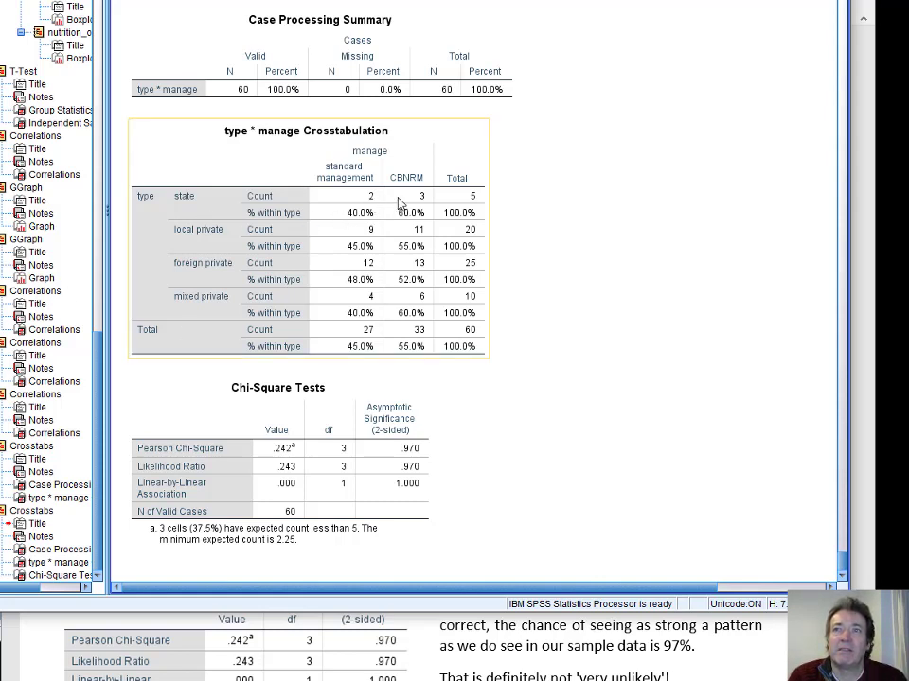
scroll(777, 634, "down", 1)
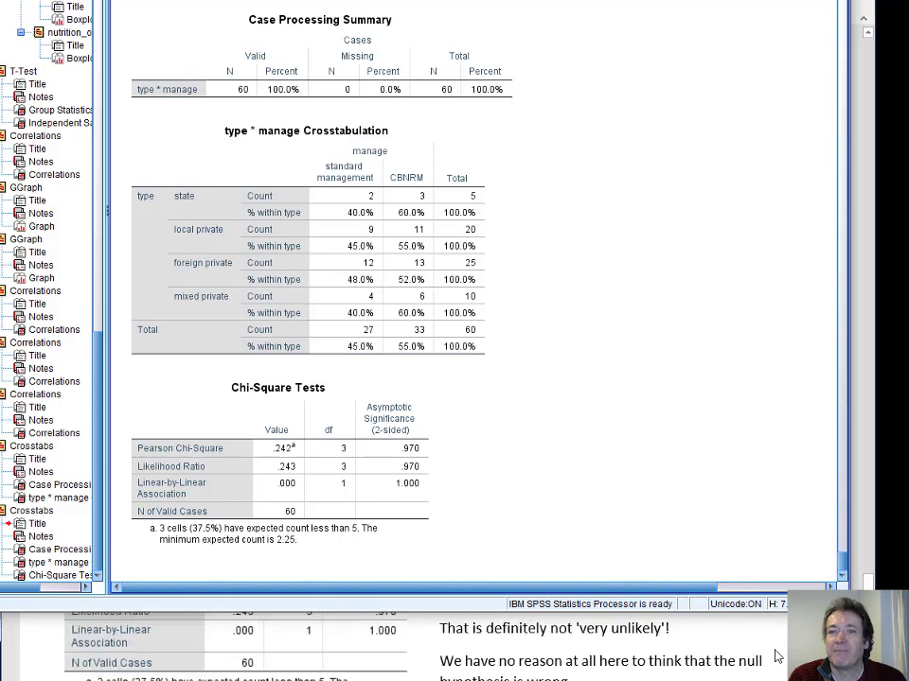
- Scroll the Word handout to the chi-square pitfall discussion and the S 16 domestic_own step
left_click(778, 634)
scroll(777, 643, "down", 3)
scroll(775, 651, "down", 1)
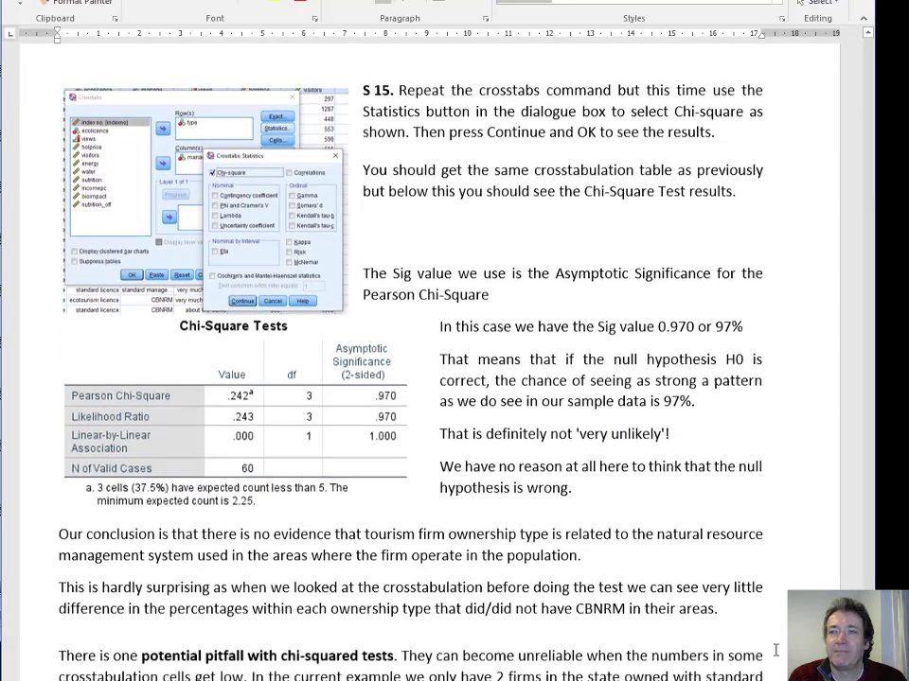
scroll(772, 653, "down", 2)
scroll(767, 657, "down", 1)
scroll(748, 674, "down", 3)
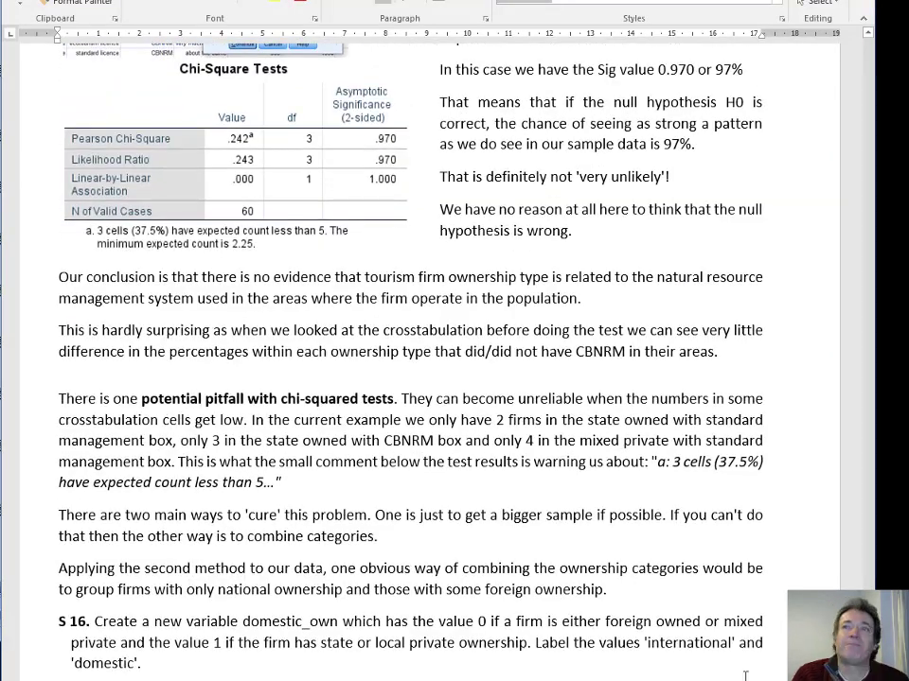
scroll(752, 625, "down", 1)
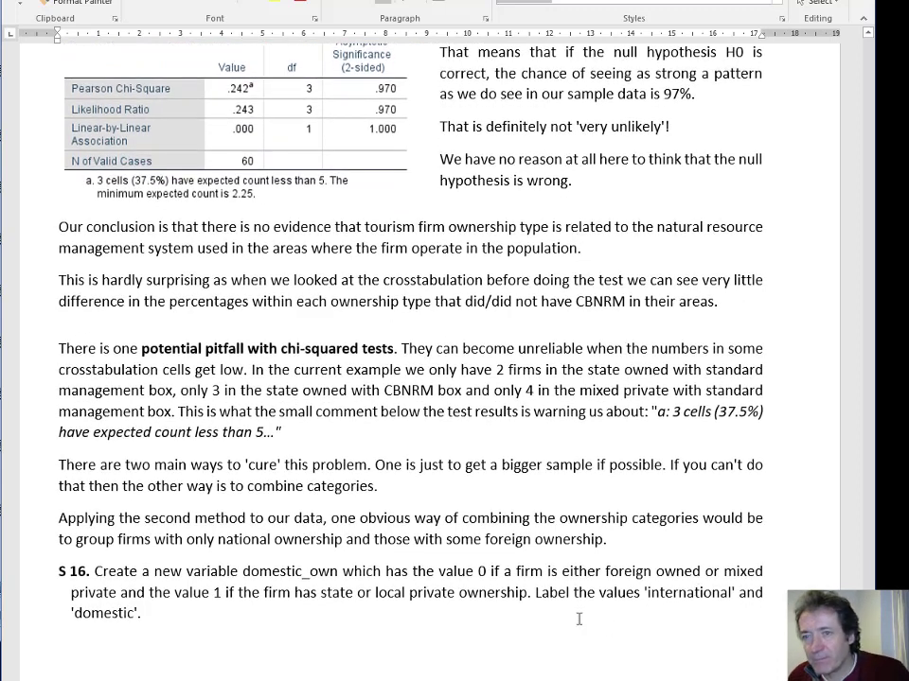
scroll(562, 653, "down", 1)
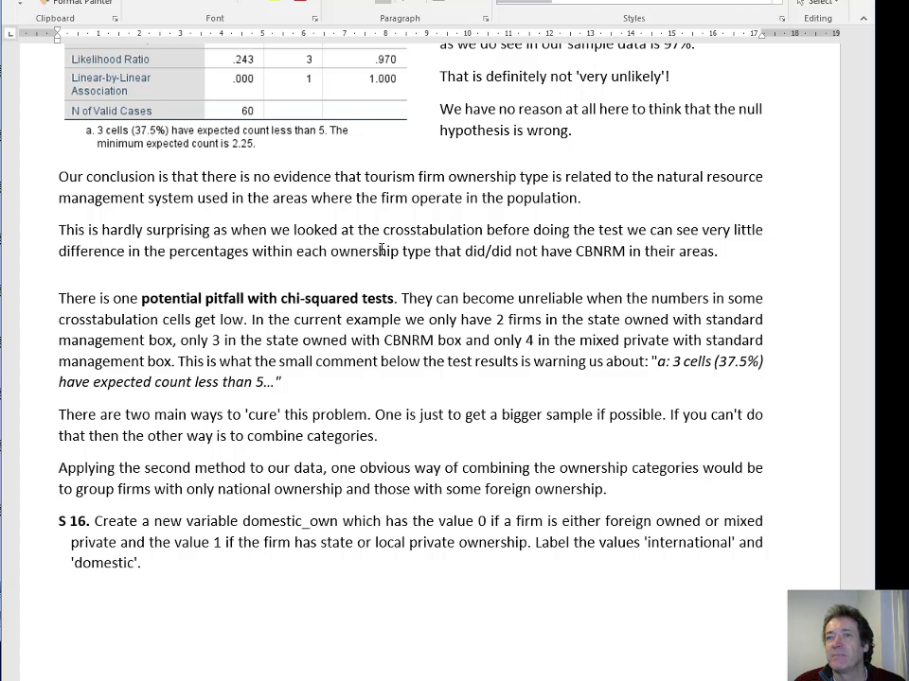
scroll(359, 501, "down", 3)
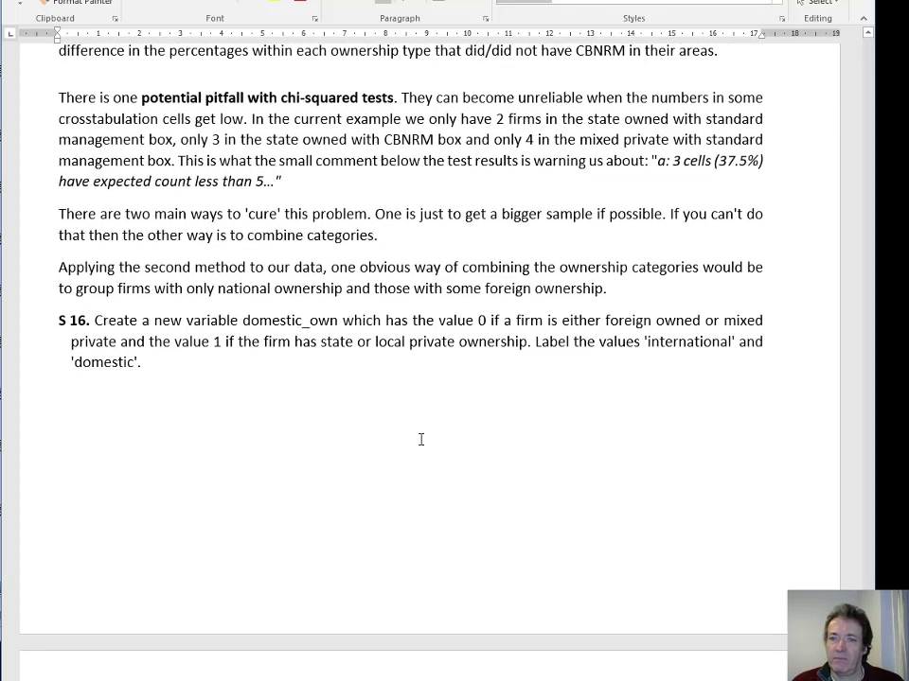
scroll(419, 435, "up", 2)
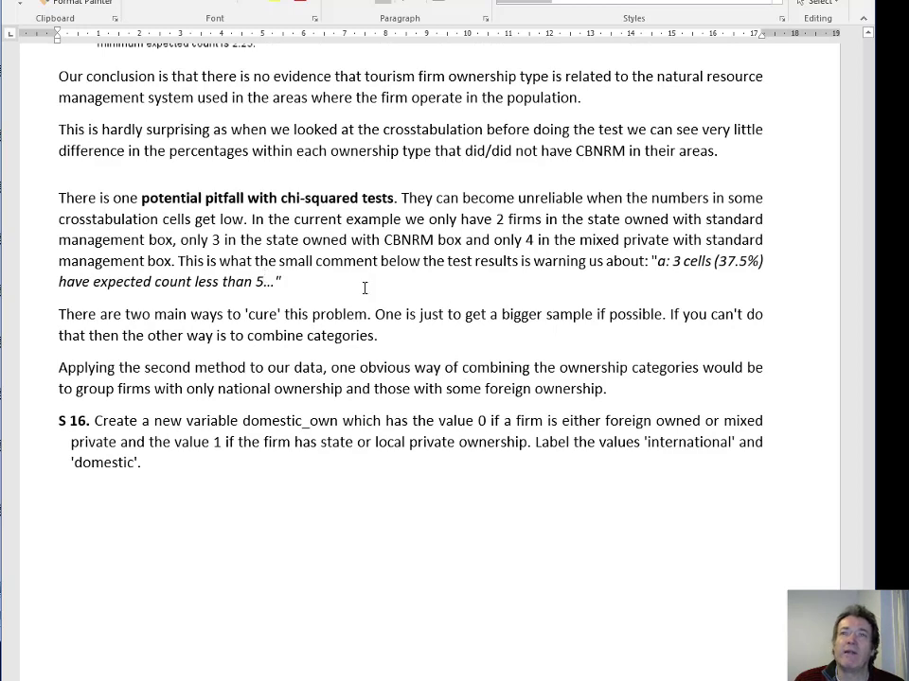
scroll(359, 284, "up", 1)
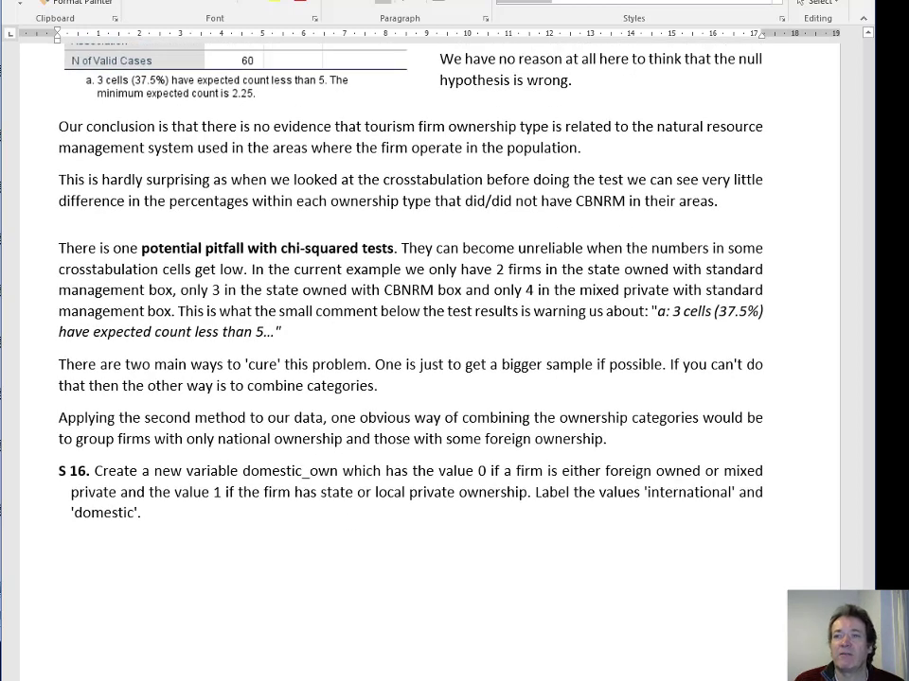